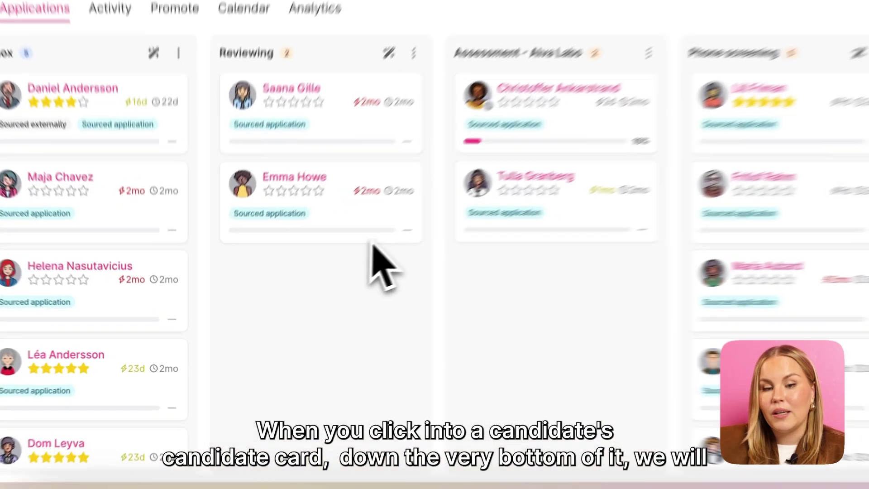
- Open the profile of the second candidate card in the Reviewing column
{"action": "left_click", "coordinate": [274, 271]}
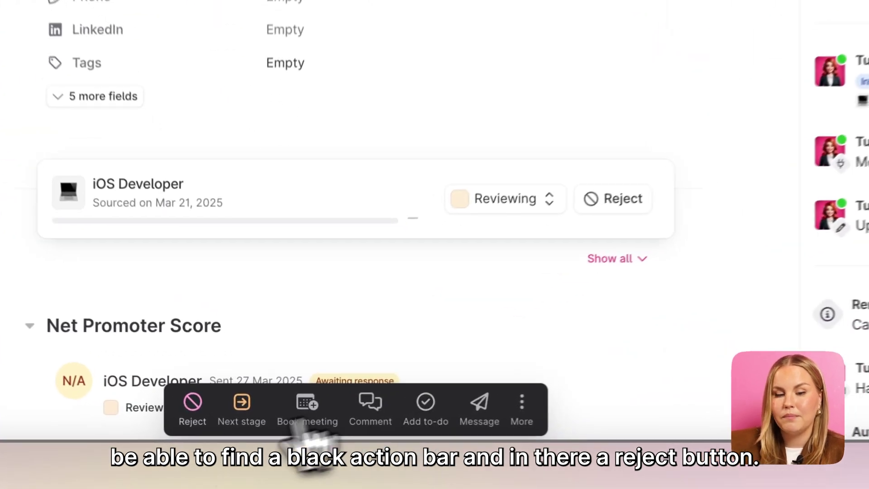
- Open the rejection form with reason 'Not a cultural fit', the current sender, and the rejection message enabled
{"action": "left_click", "coordinate": [191, 421]}
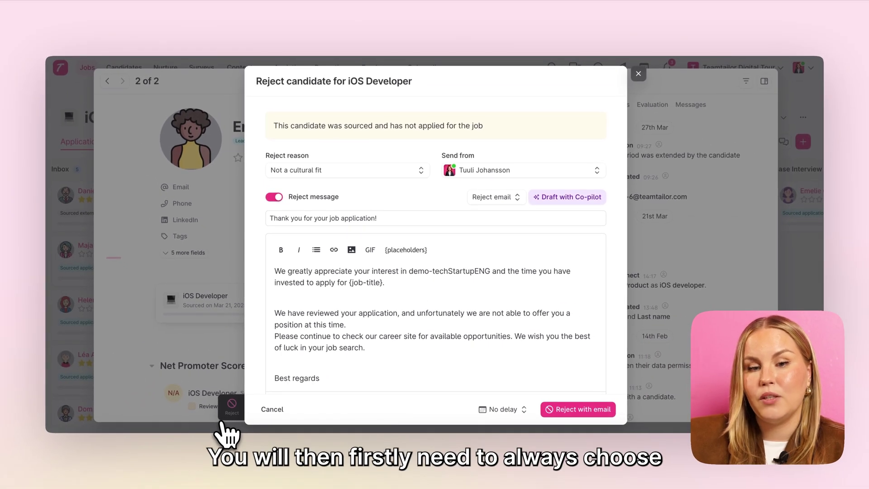
{"action": "left_click", "coordinate": [382, 173]}
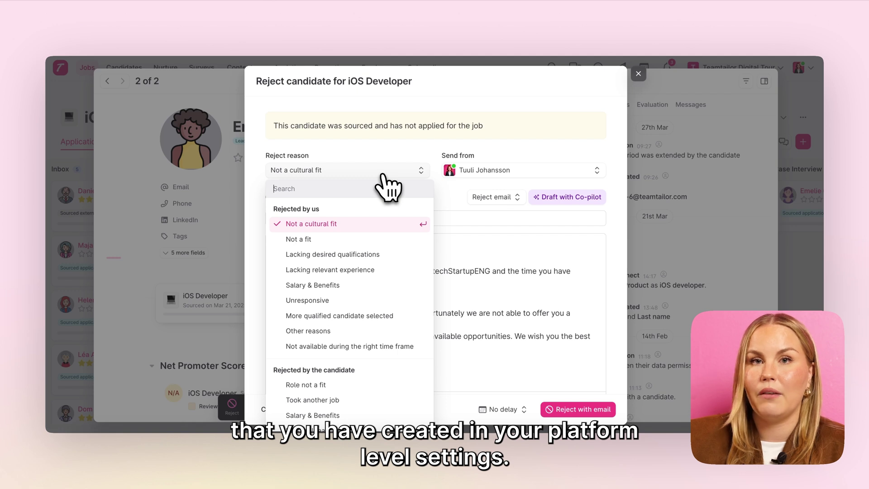
{"action": "left_click", "coordinate": [382, 174]}
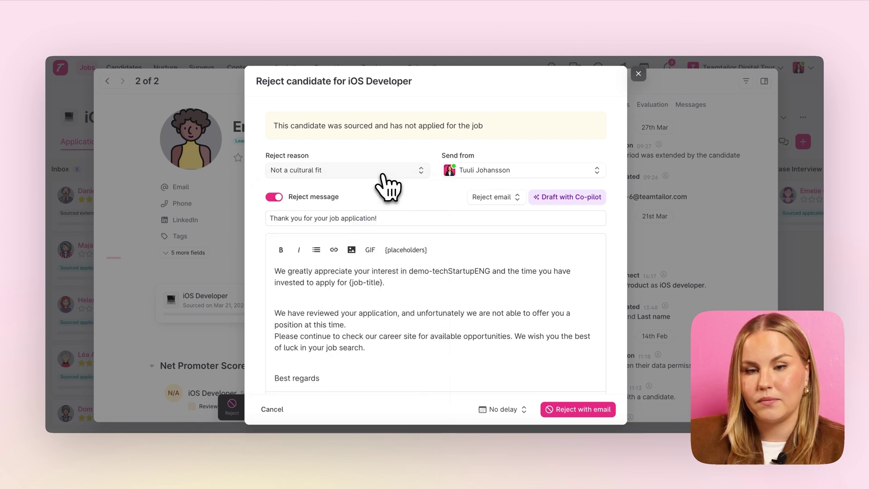
{"action": "left_click", "coordinate": [497, 170]}
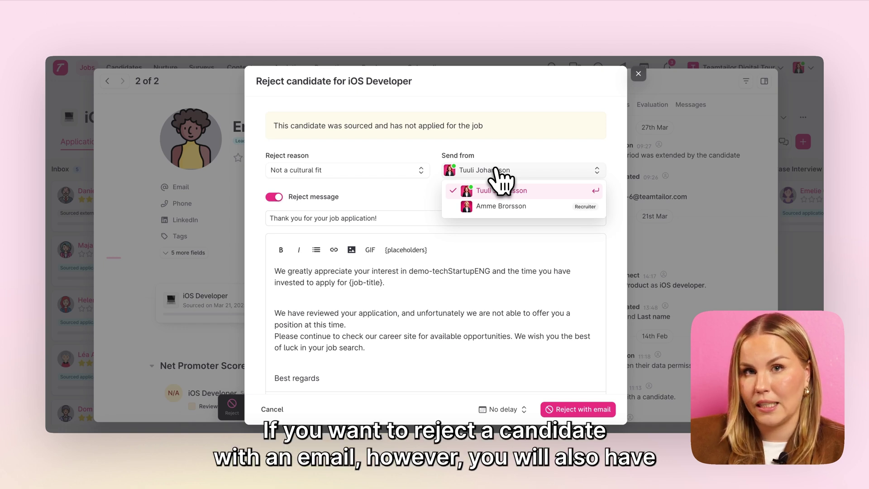
{"action": "left_click", "coordinate": [497, 169]}
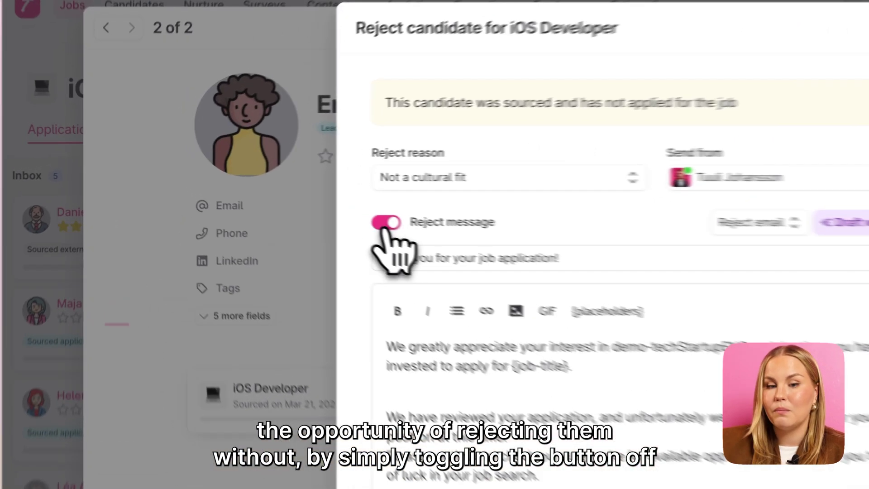
{"action": "left_click", "coordinate": [425, 231]}
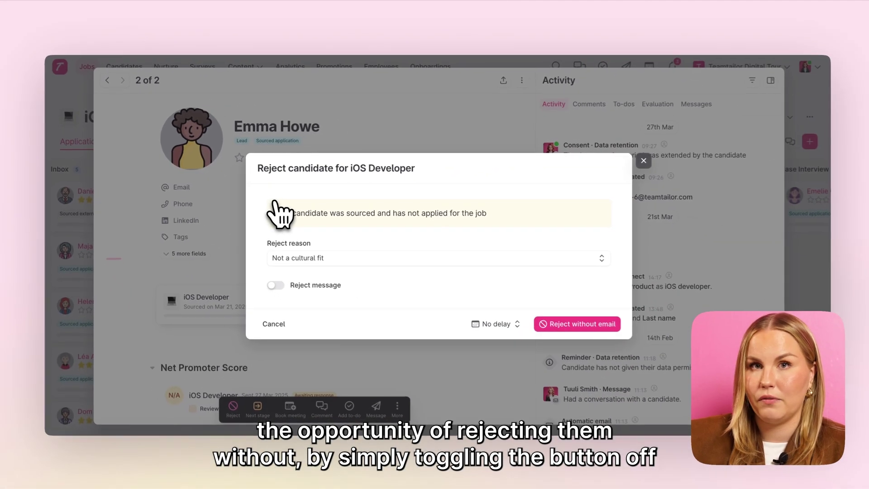
{"action": "left_click", "coordinate": [274, 284]}
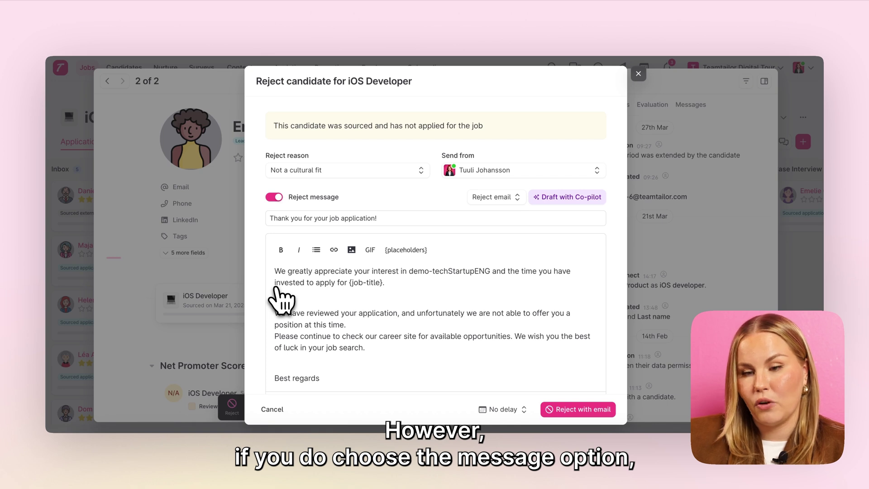
- Reject the candidate with the 'Reject' email template, delayed by 1 day
{"action": "scroll", "coordinate": [280, 298], "scroll_direction": "down", "scroll_amount": 1}
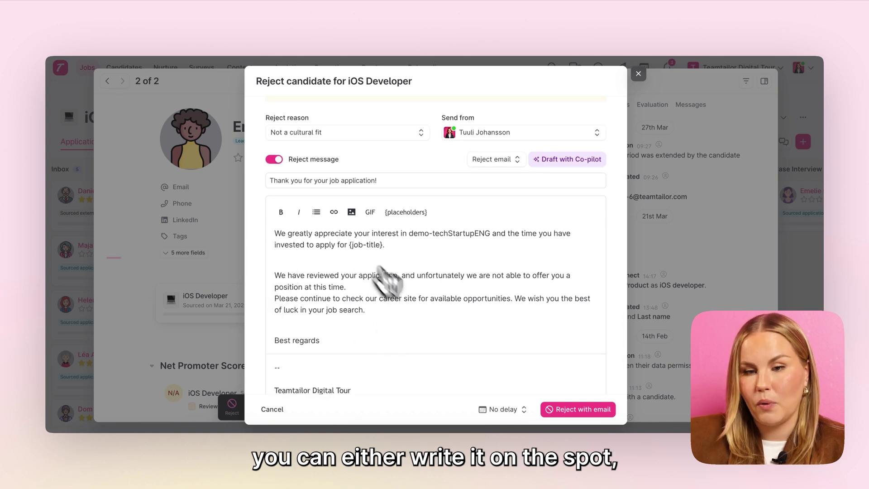
{"action": "left_click", "coordinate": [500, 163]}
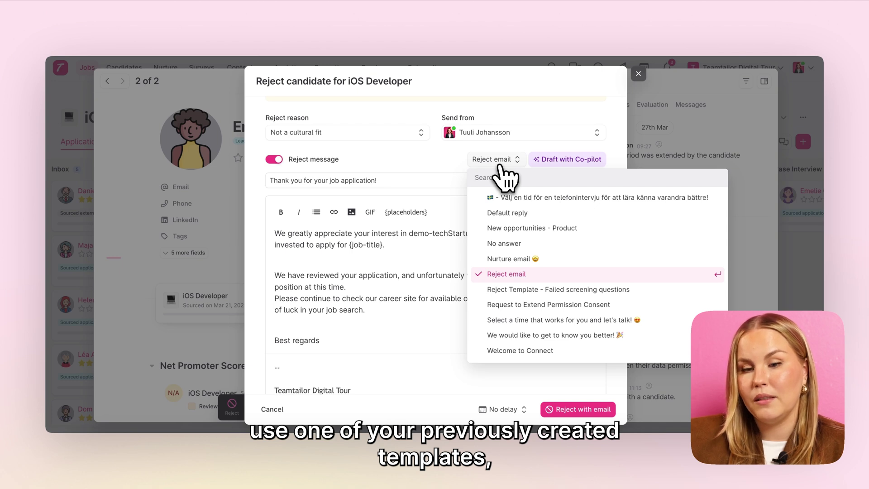
{"action": "left_click", "coordinate": [500, 165]}
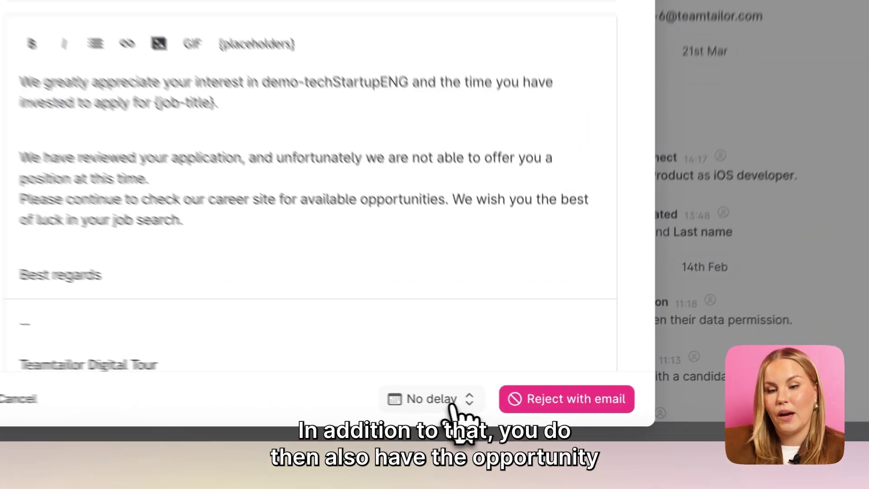
{"action": "left_click", "coordinate": [511, 409]}
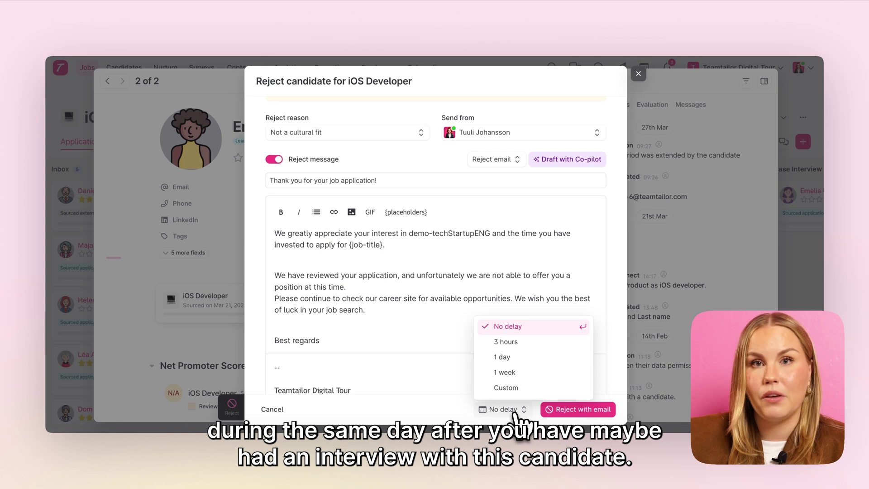
{"action": "left_click", "coordinate": [523, 358]}
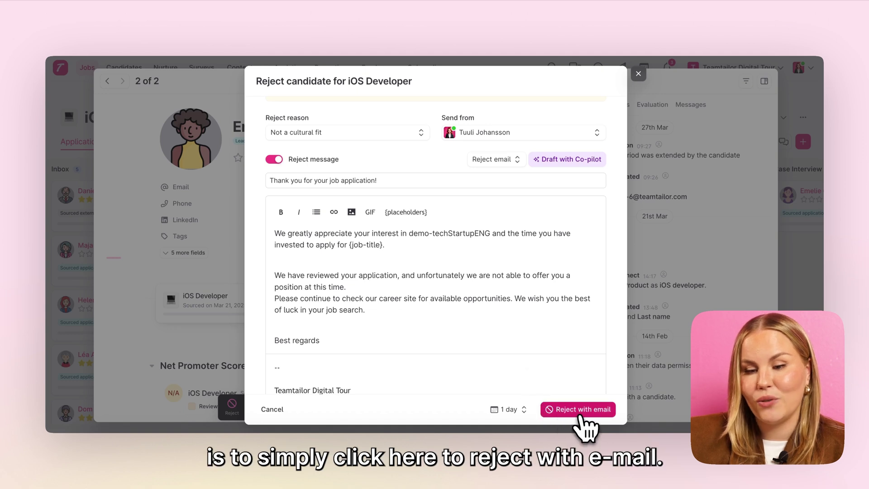
{"action": "left_click", "coordinate": [581, 414]}
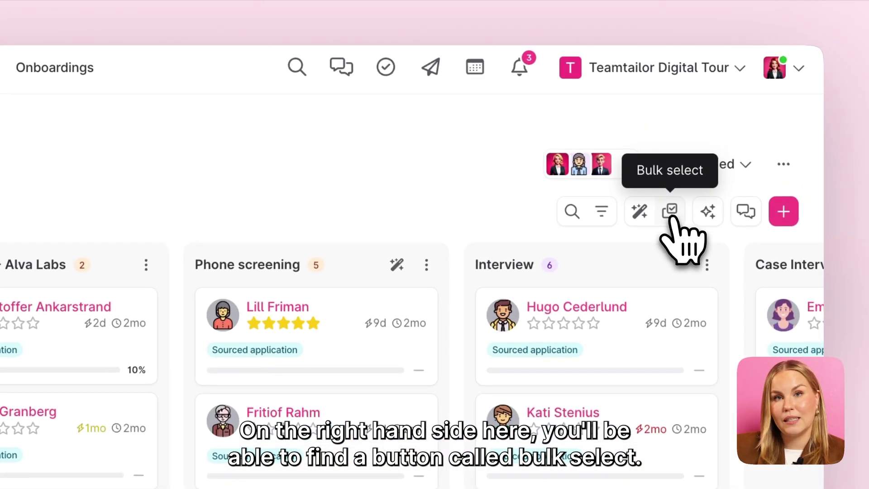
- Bulk-select the Reviewing candidate and the second Assessment candidate, then choose Reject from More actions
{"action": "left_click", "coordinate": [670, 212]}
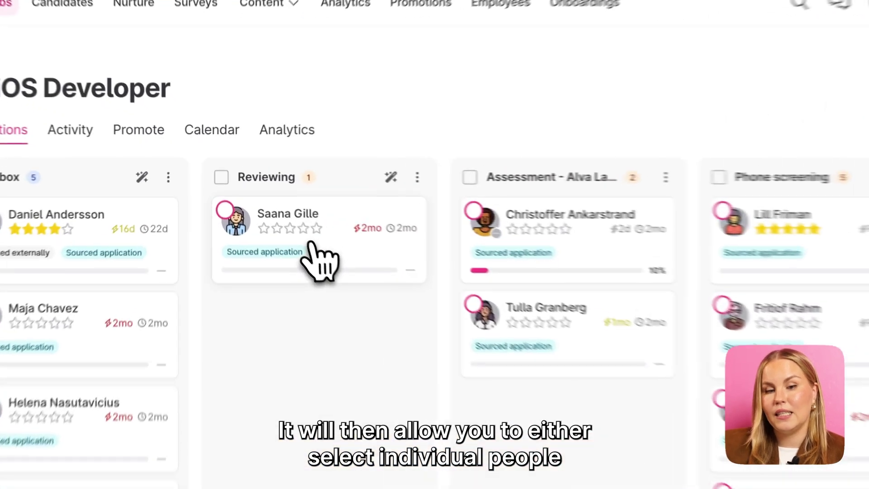
{"action": "left_click", "coordinate": [257, 213]}
{"action": "left_click", "coordinate": [518, 247]}
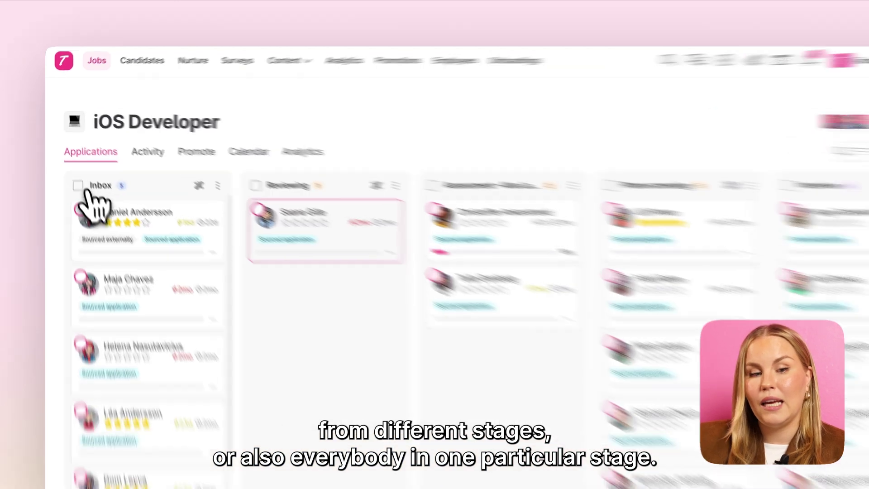
{"action": "left_click", "coordinate": [78, 185]}
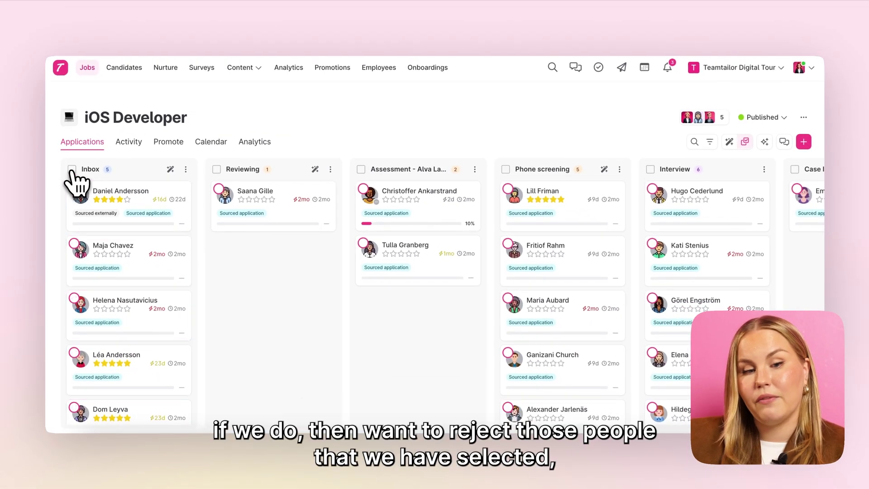
{"action": "left_click", "coordinate": [94, 229]}
{"action": "left_click", "coordinate": [219, 189]}
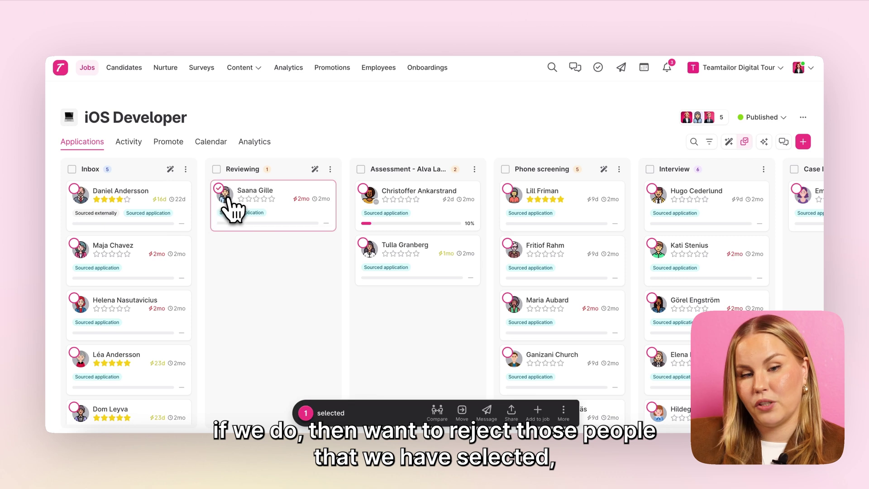
{"action": "left_click", "coordinate": [422, 274]}
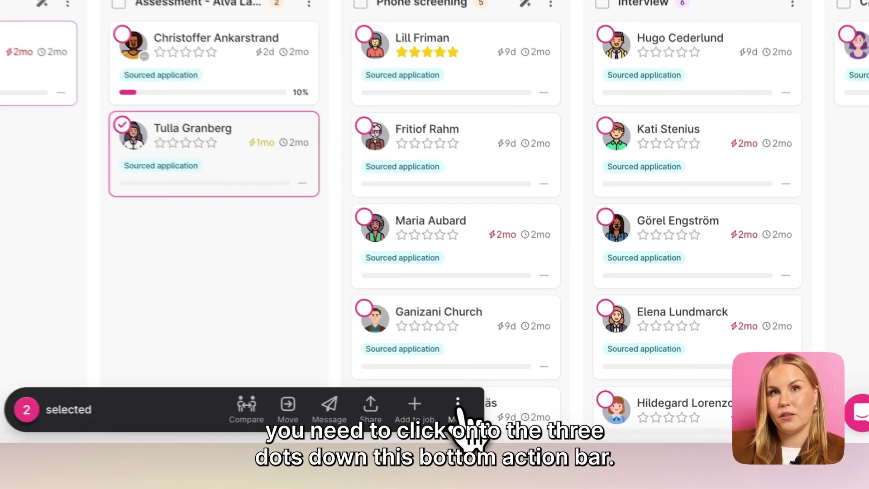
{"action": "left_click", "coordinate": [458, 404]}
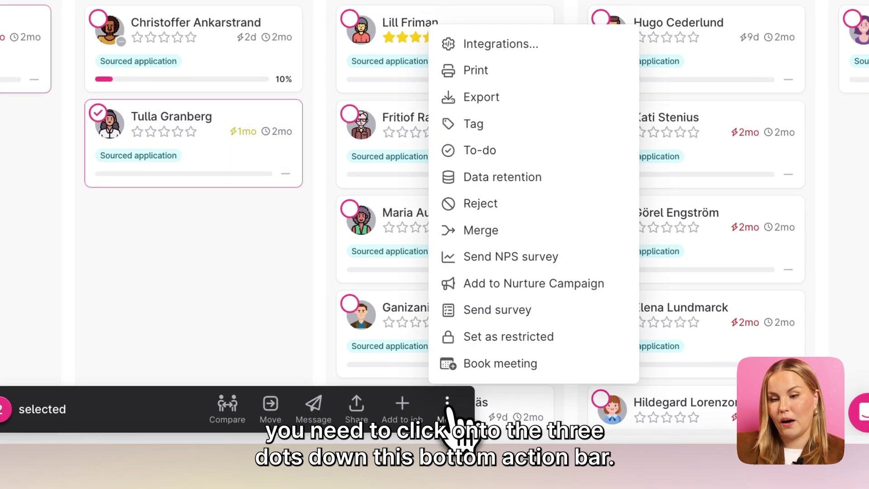
{"action": "left_click", "coordinate": [493, 207]}
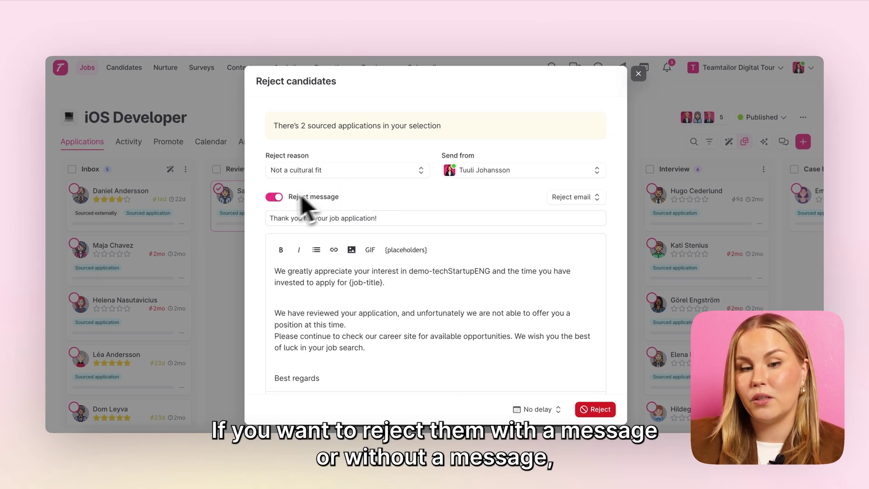
- Reject both selected applications with the rejection message kept on, then close the dialog
{"action": "left_click", "coordinate": [274, 198]}
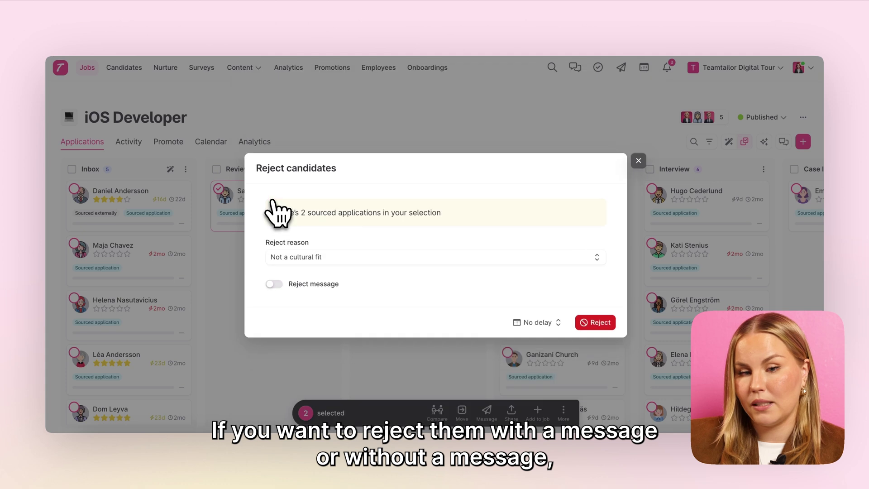
{"action": "left_click", "coordinate": [274, 284]}
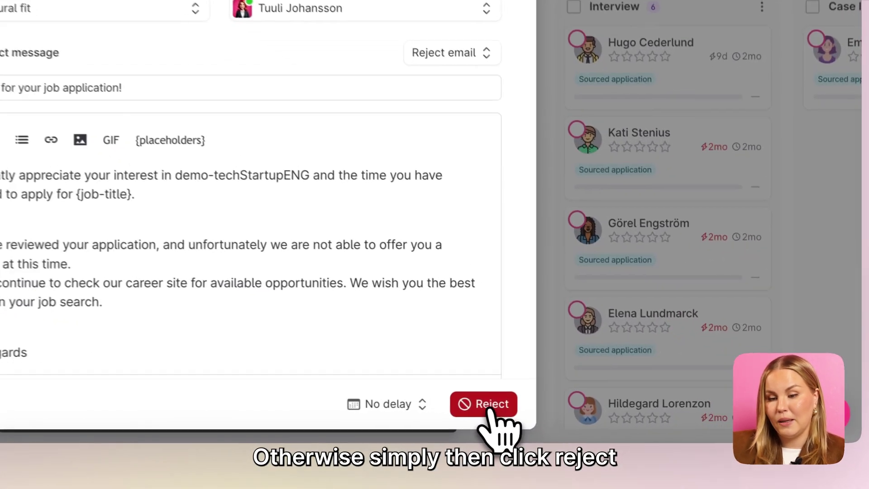
{"action": "left_click", "coordinate": [488, 404]}
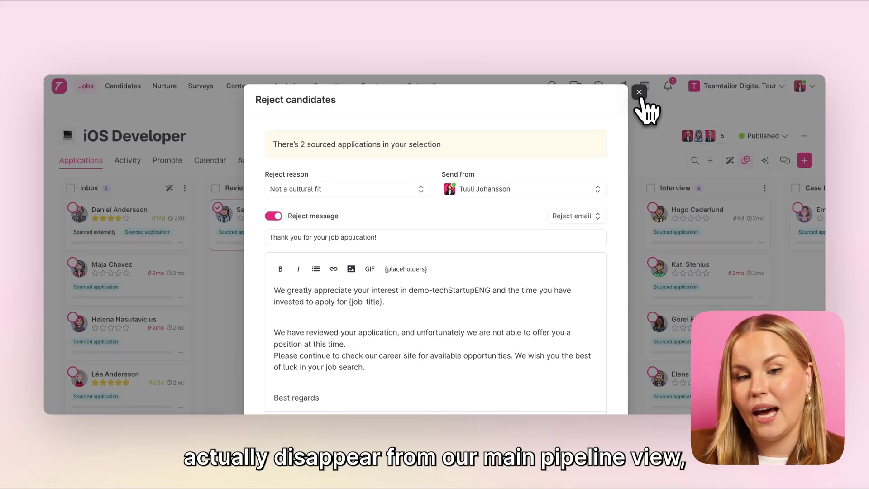
{"action": "left_click", "coordinate": [639, 93]}
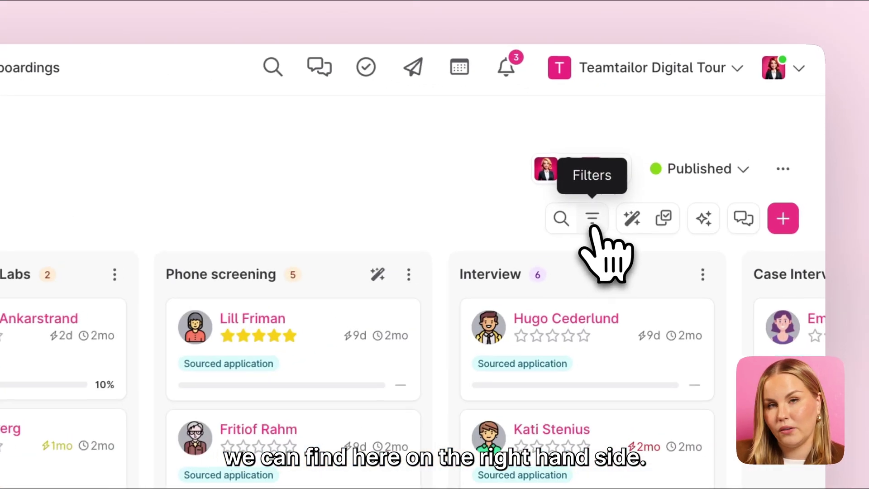
- Filter the iOS Developer board to show only Rejected candidates
{"action": "left_click", "coordinate": [590, 221]}
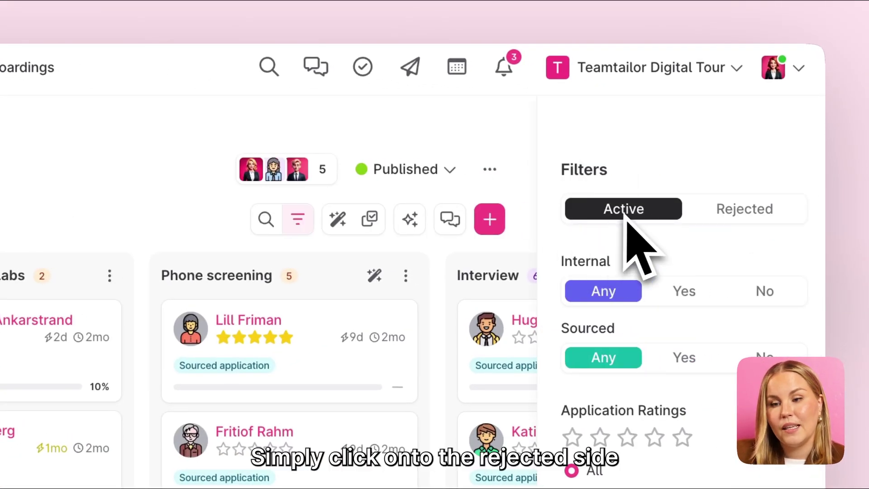
{"action": "left_click", "coordinate": [755, 216]}
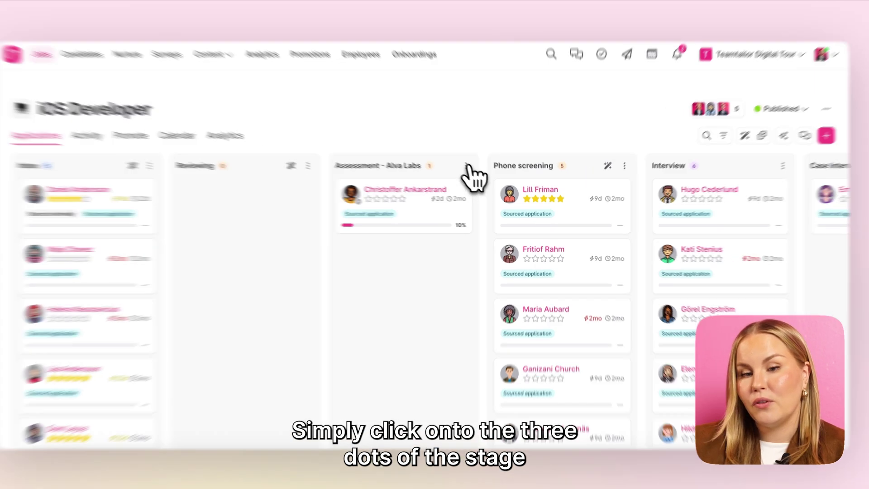
- Save Assessment - Alva Labs quick reject with reason 'Lacking desired qualifications' and no rejection message
{"action": "left_click", "coordinate": [467, 166]}
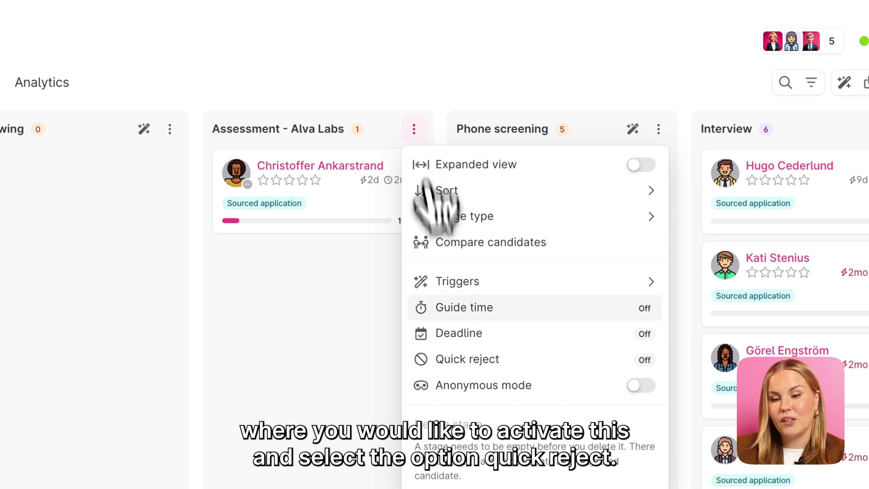
{"action": "left_click", "coordinate": [482, 359]}
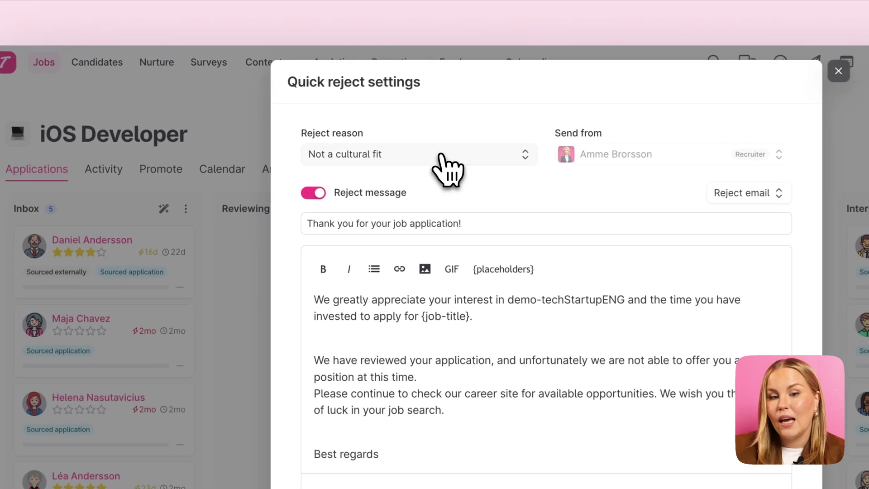
{"action": "left_click", "coordinate": [364, 134]}
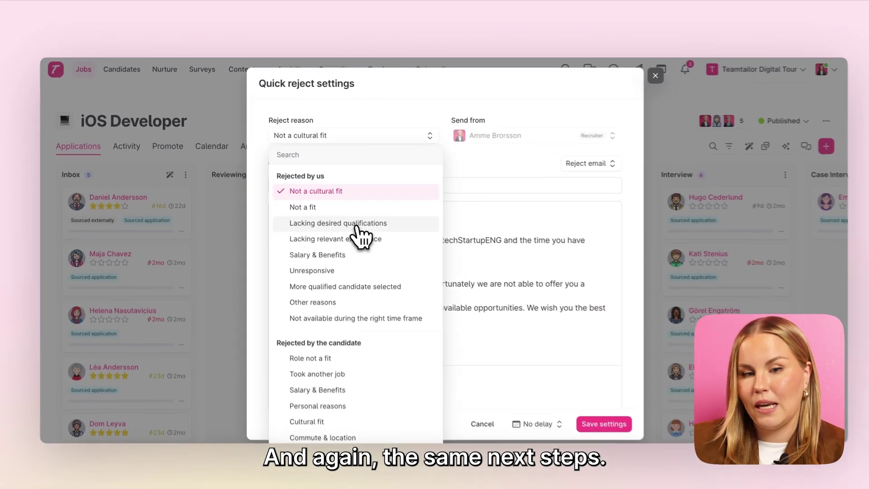
{"action": "left_click", "coordinate": [404, 259]}
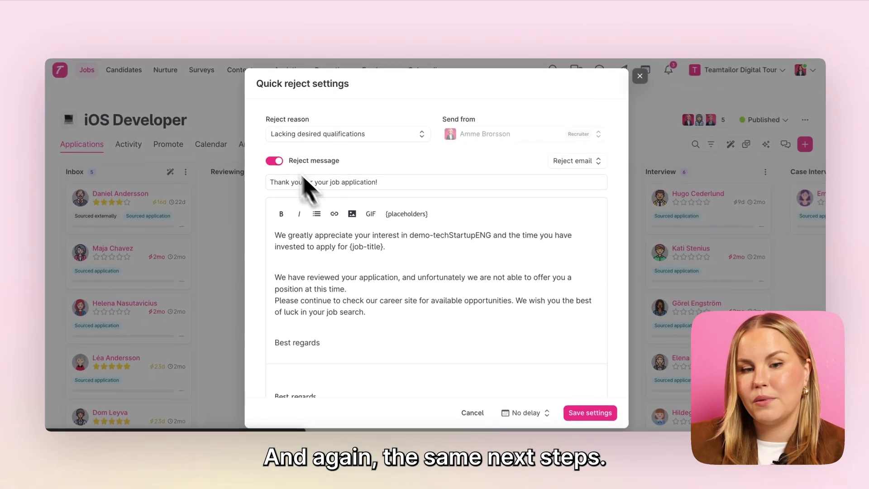
{"action": "left_click", "coordinate": [274, 162]}
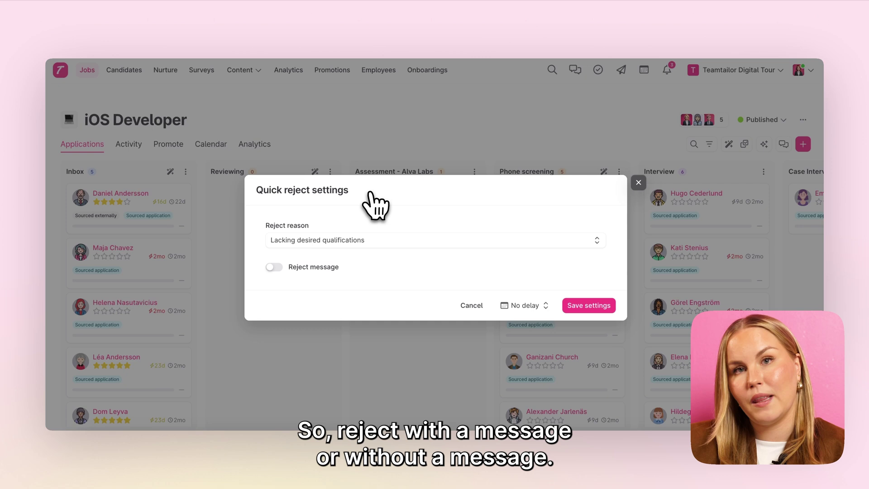
{"action": "left_click", "coordinate": [593, 306]}
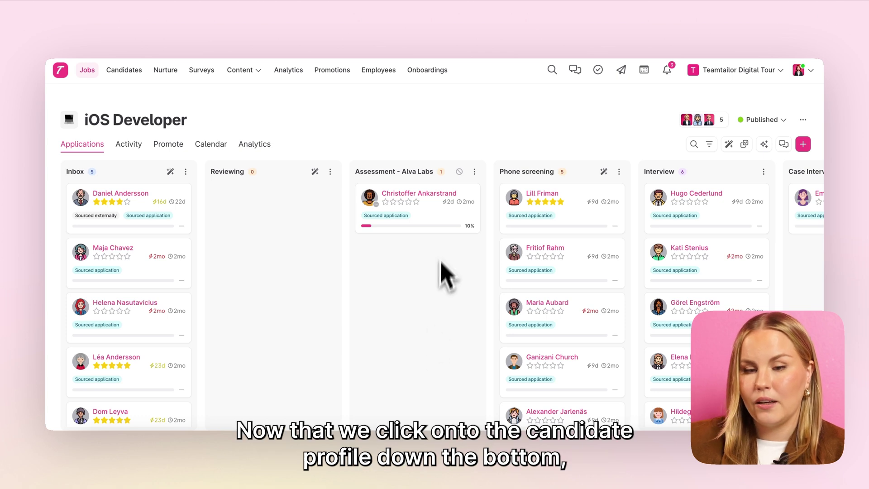
- Open the Assessment - Alva Labs candidate and quick-reject them with the preset reason
{"action": "left_click", "coordinate": [433, 226]}
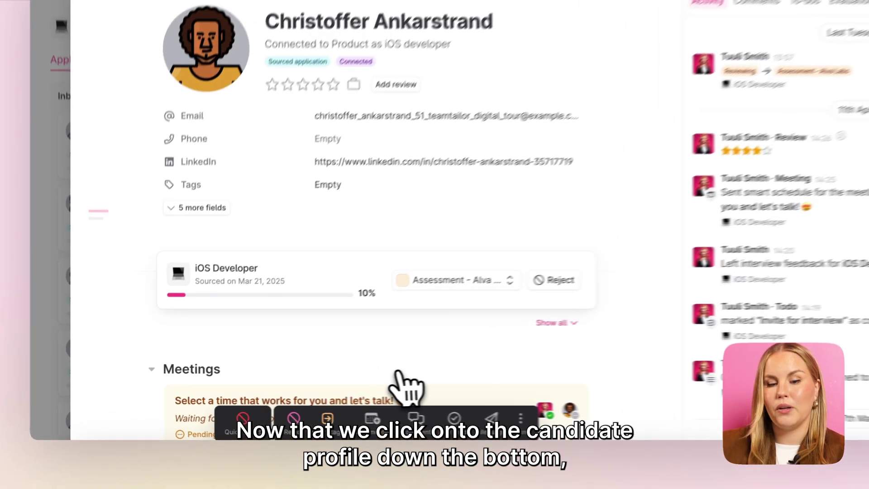
{"action": "mouse_move", "coordinate": [237, 427]}
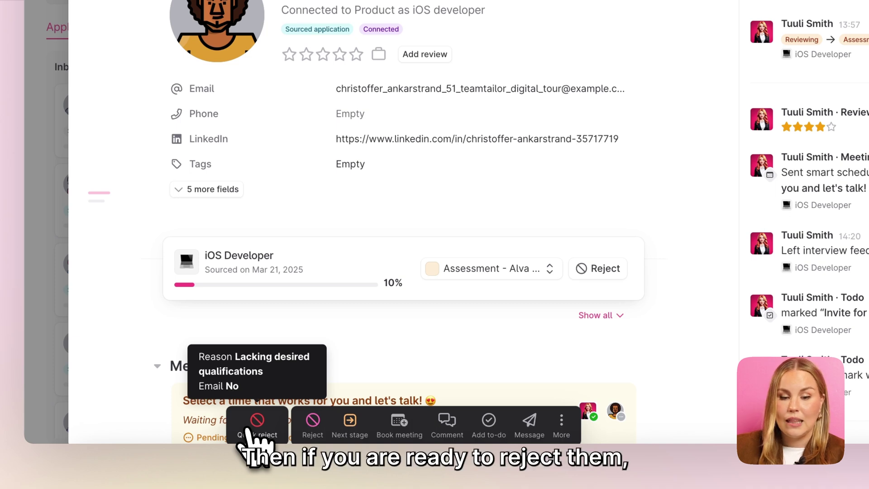
{"action": "left_click", "coordinate": [274, 436]}
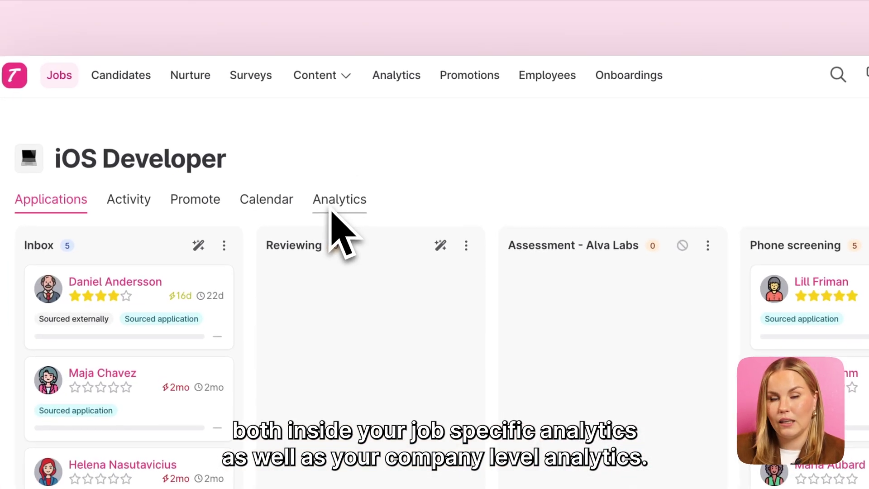
- Set company Analytics to Current year and open the Reject reasons report, showing 91 total rejects
{"action": "left_click", "coordinate": [398, 76]}
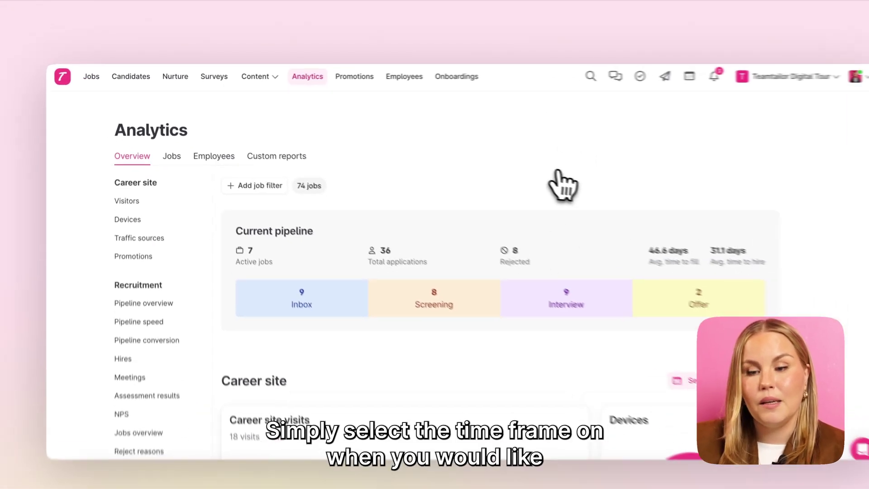
{"action": "scroll", "coordinate": [556, 334], "scroll_direction": "down", "scroll_amount": 3}
{"action": "scroll", "coordinate": [551, 349], "scroll_direction": "down", "scroll_amount": 1}
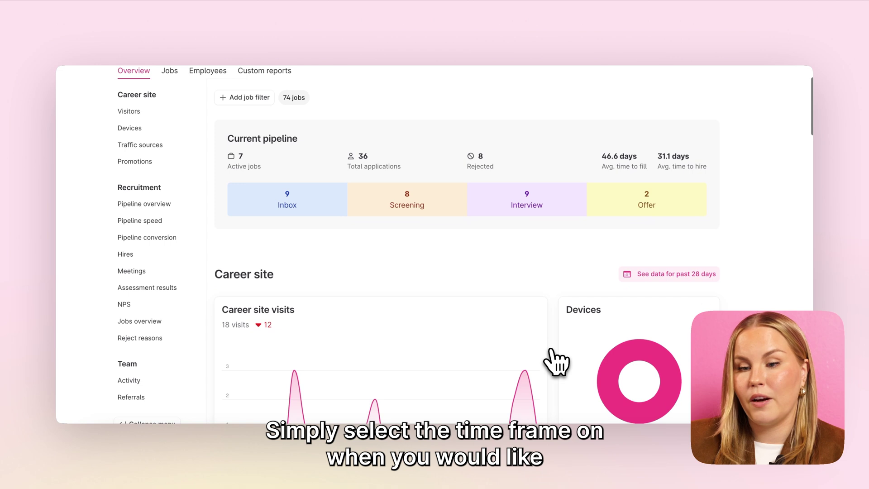
{"action": "left_click", "coordinate": [632, 276]}
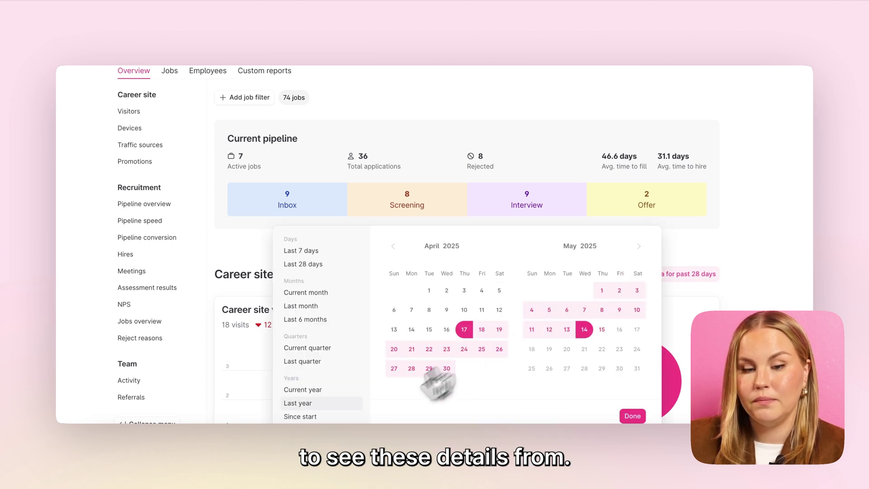
{"action": "left_click", "coordinate": [337, 392]}
{"action": "left_click", "coordinate": [633, 415]}
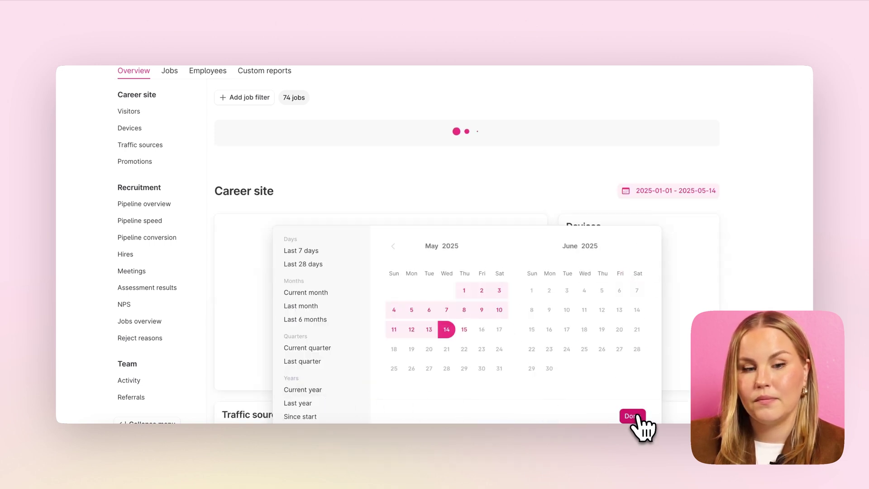
{"action": "left_click", "coordinate": [167, 319]}
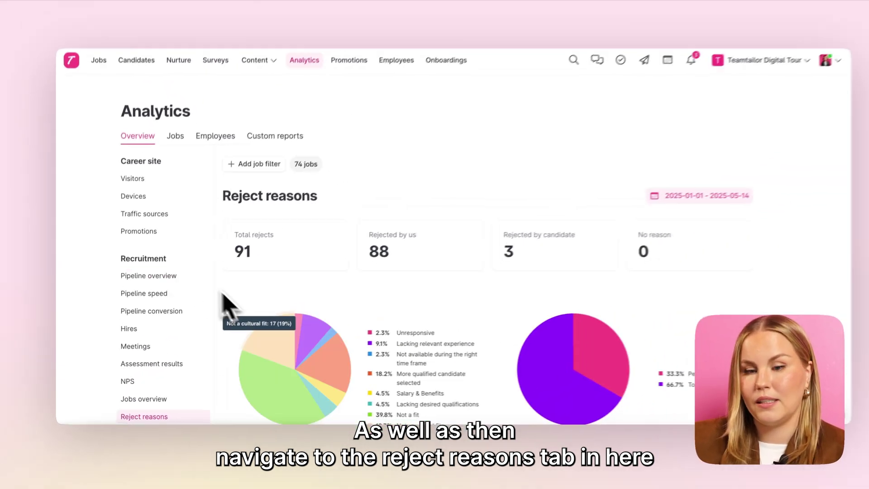
{"action": "scroll", "coordinate": [221, 303], "scroll_direction": "down", "scroll_amount": 4}
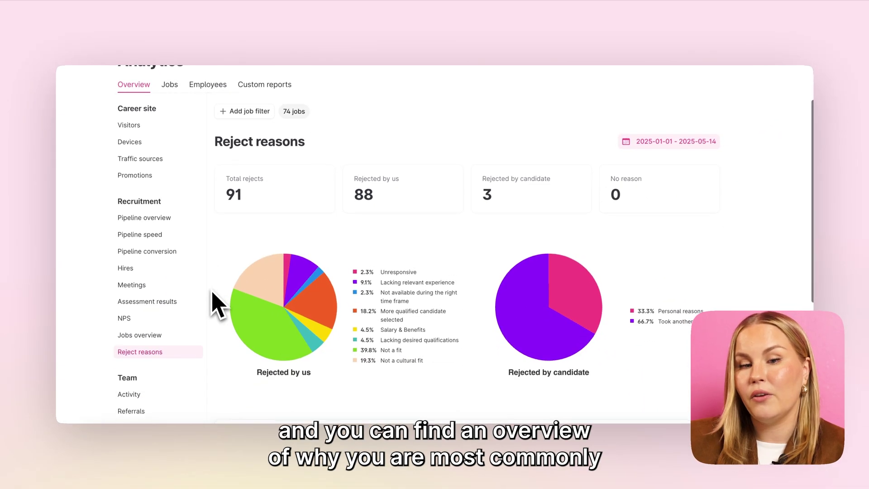